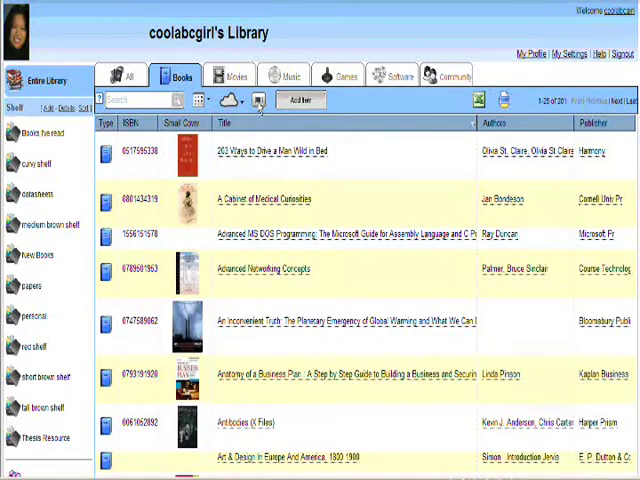
Show and hide the cover flow, then turn the genre cloud on and off
click(258, 100)
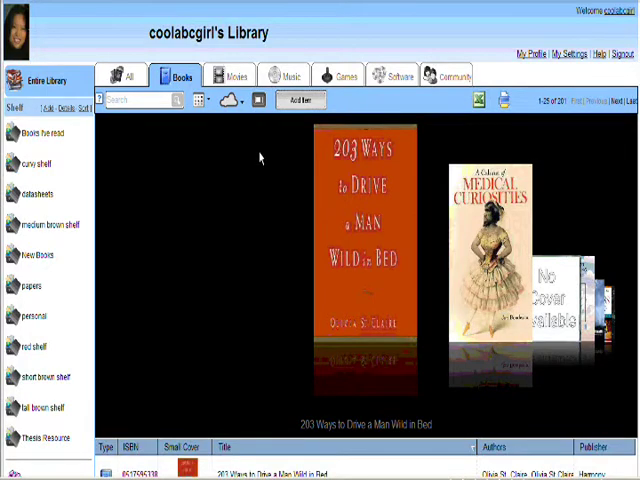
scroll(259, 157, down, 1)
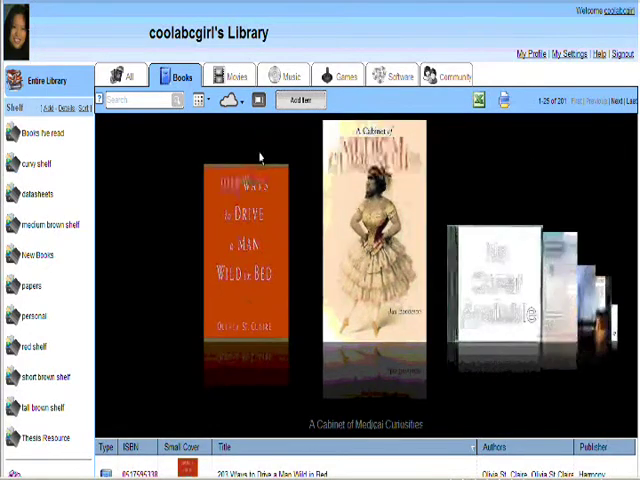
scroll(259, 157, down, 2)
scroll(259, 157, down, 2)
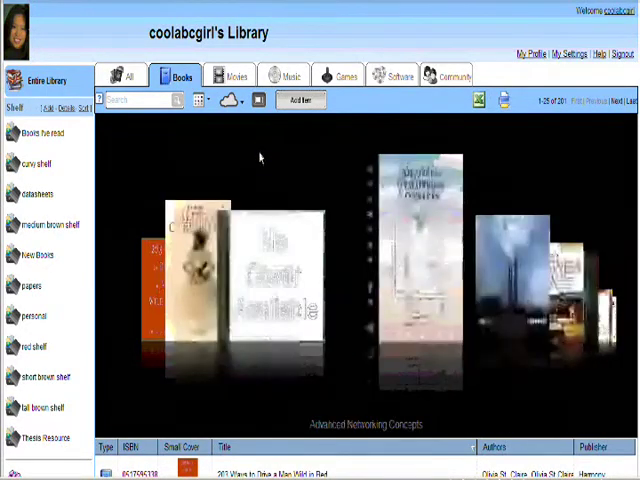
scroll(259, 157, down, 1)
scroll(259, 157, down, 1)
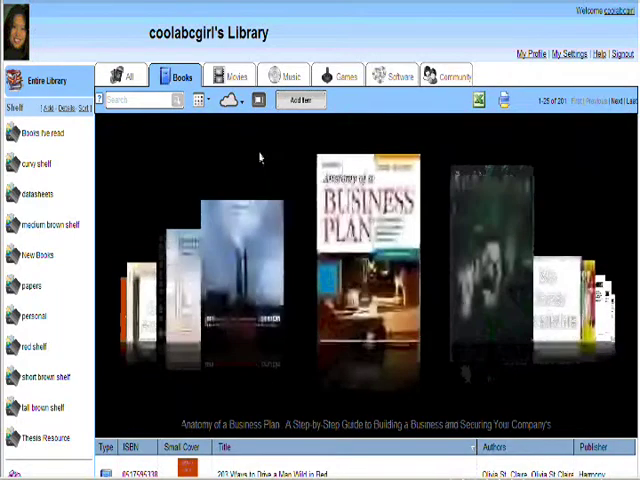
scroll(259, 157, down, 3)
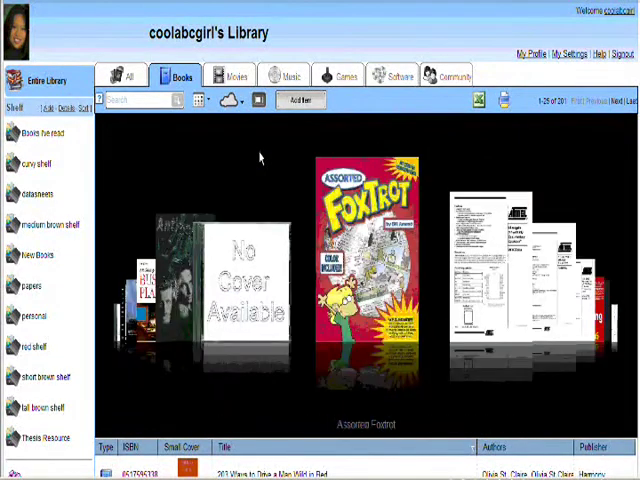
scroll(259, 157, down, 2)
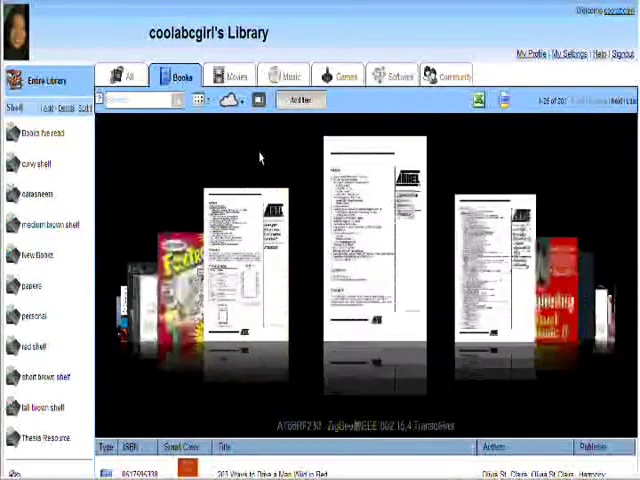
scroll(259, 157, up, 2)
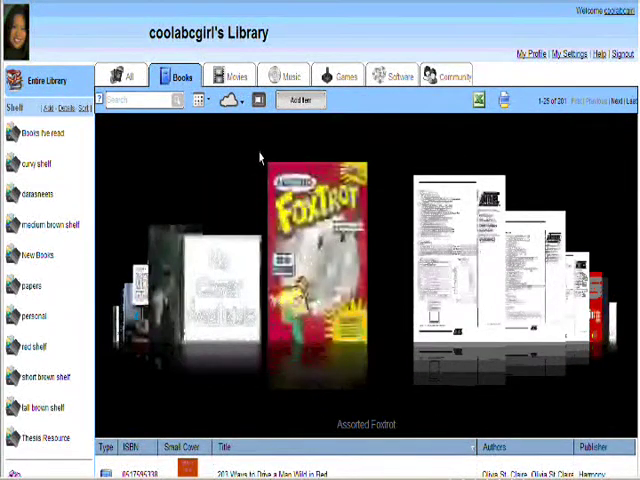
scroll(259, 157, down, 2)
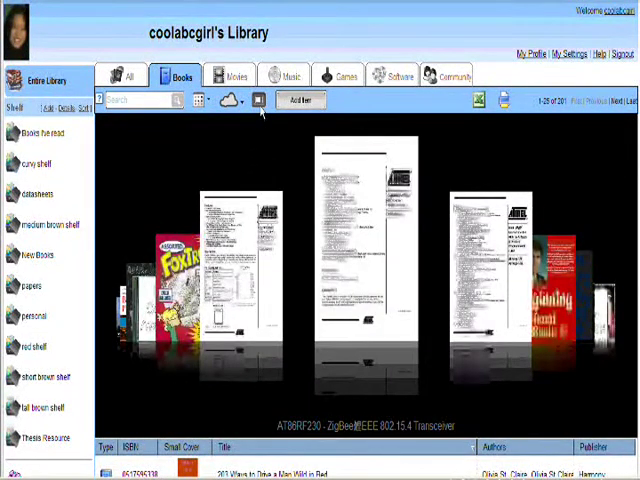
click(258, 100)
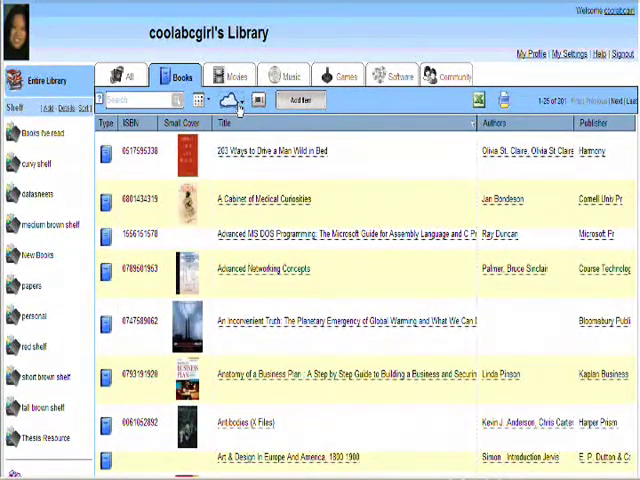
click(240, 102)
click(238, 122)
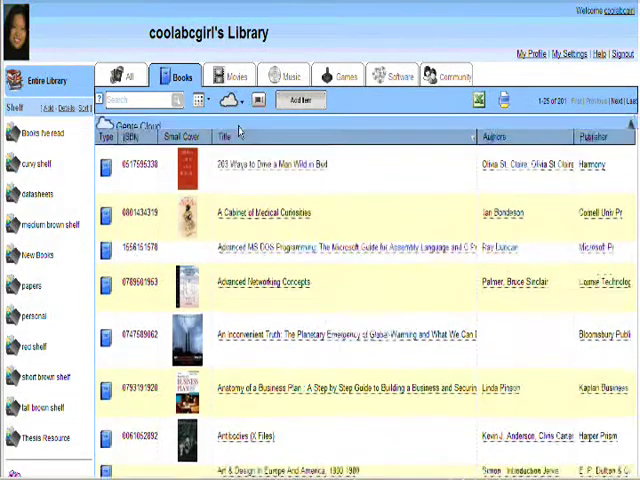
click(240, 102)
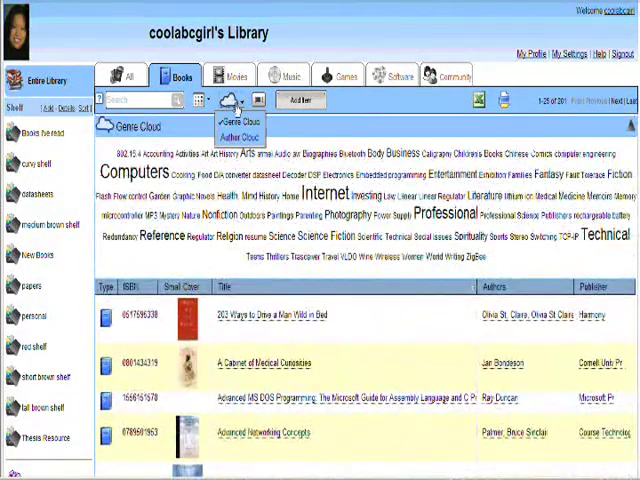
click(236, 121)
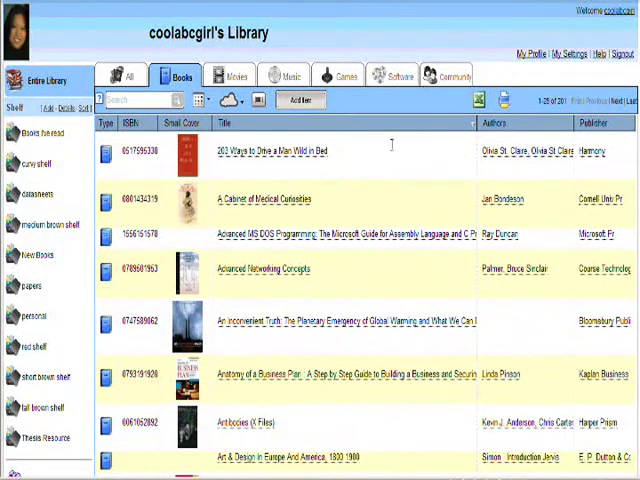
Edit the first book's title inline, then close the edit without keeping changes
click(330, 156)
double_click(330, 156)
click(349, 158)
text(sd)
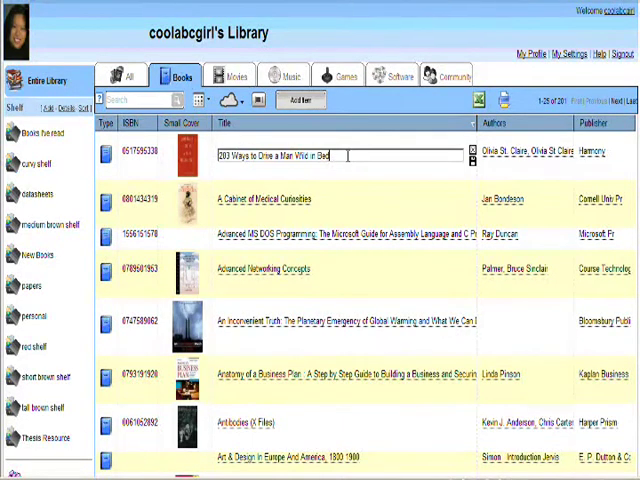
click(472, 150)
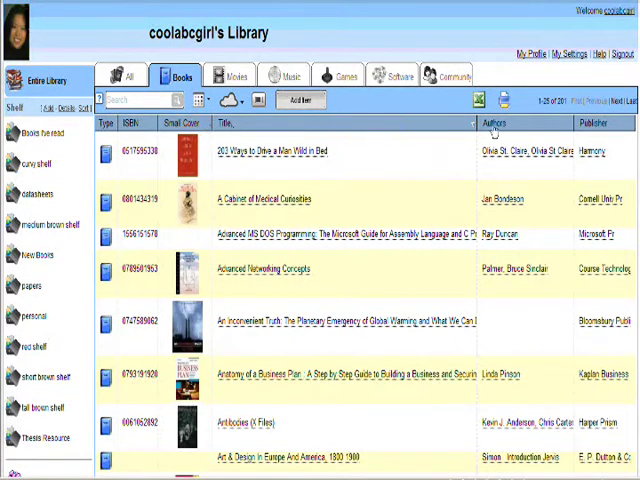
Narrow the Title column, insert a Shelf column, and open the first book's shelf choices
drag(475, 122, 417, 122)
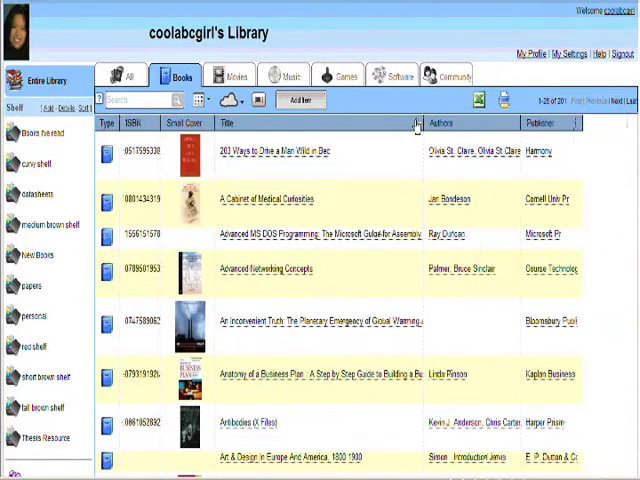
right_click(497, 122)
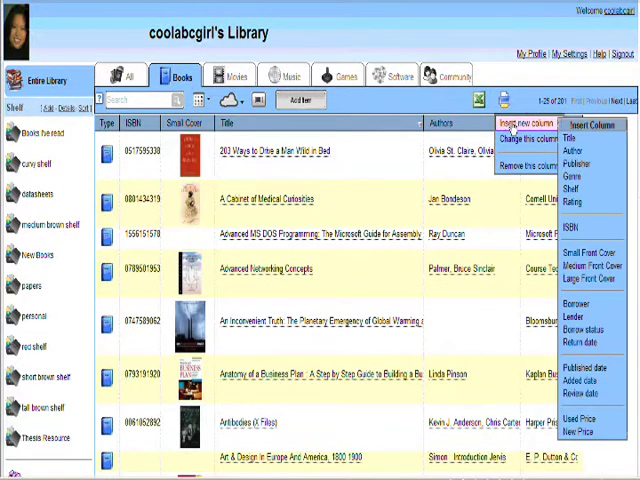
mouse_move(526, 123)
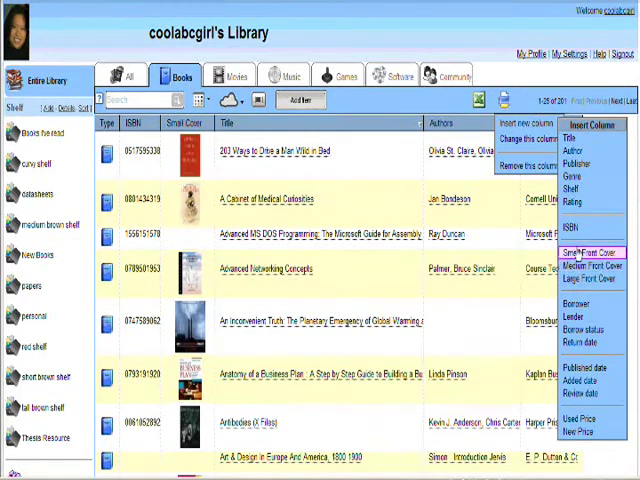
click(586, 191)
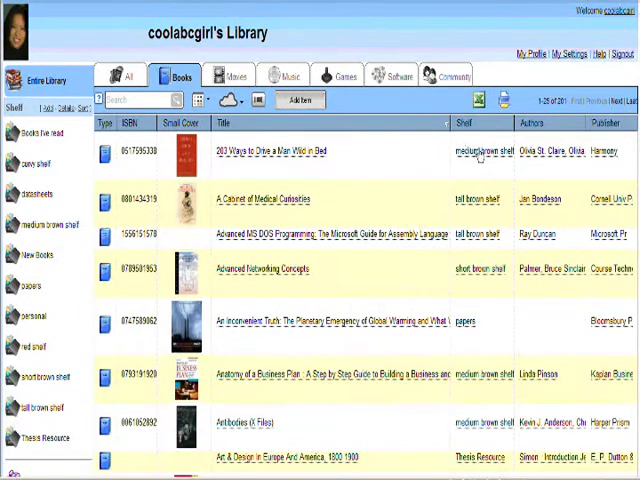
click(481, 153)
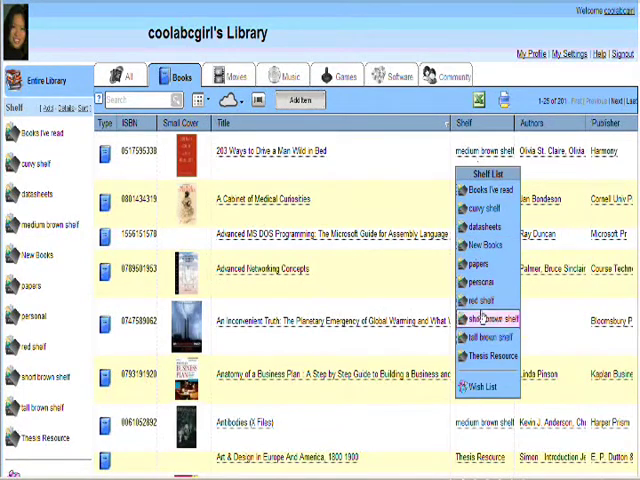
click(430, 135)
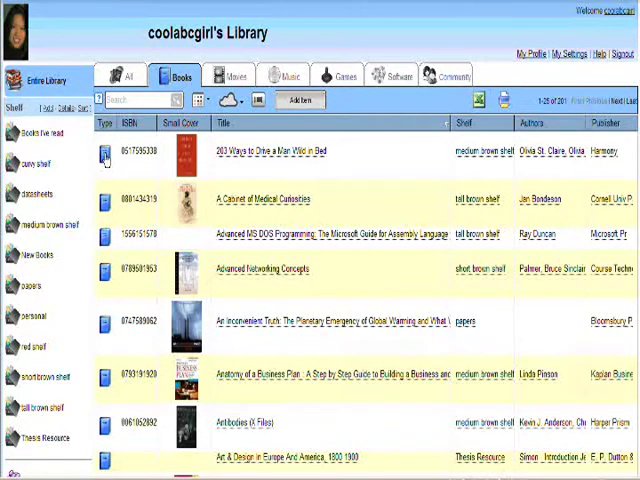
click(105, 156)
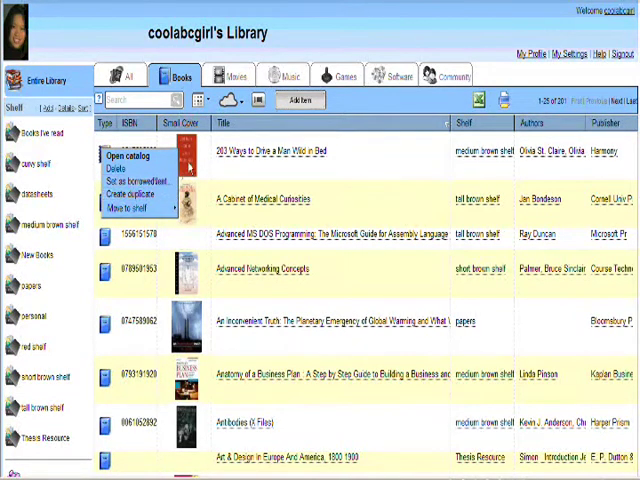
click(357, 100)
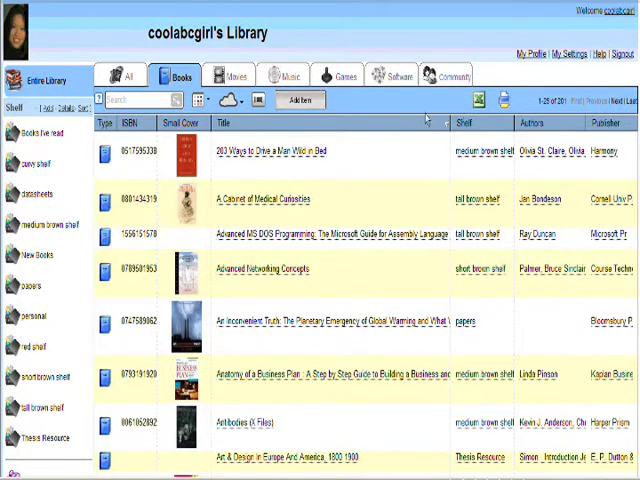
click(479, 100)
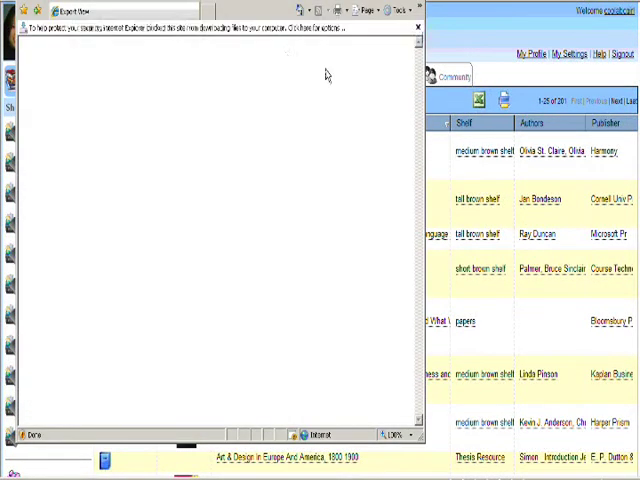
Allow the blocked Excel export and open it, then redisplay the cover flow and load more books
click(275, 28)
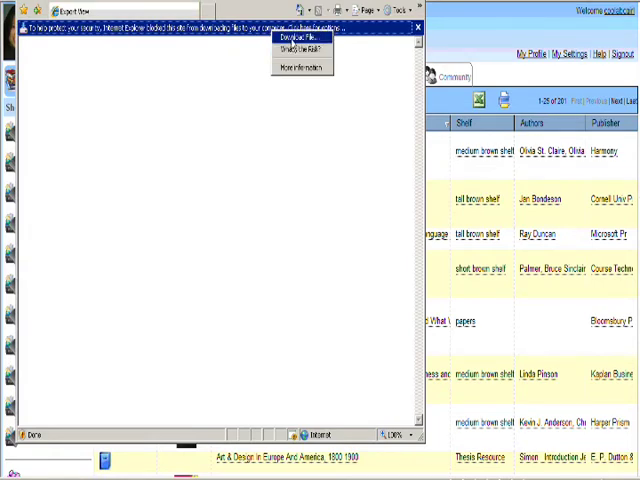
click(295, 37)
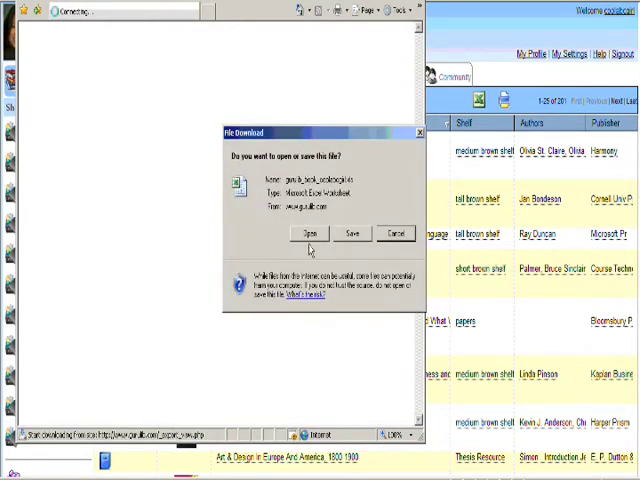
click(310, 234)
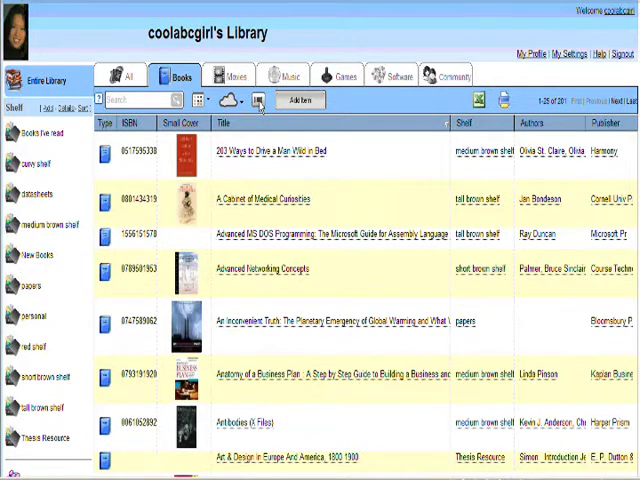
click(258, 100)
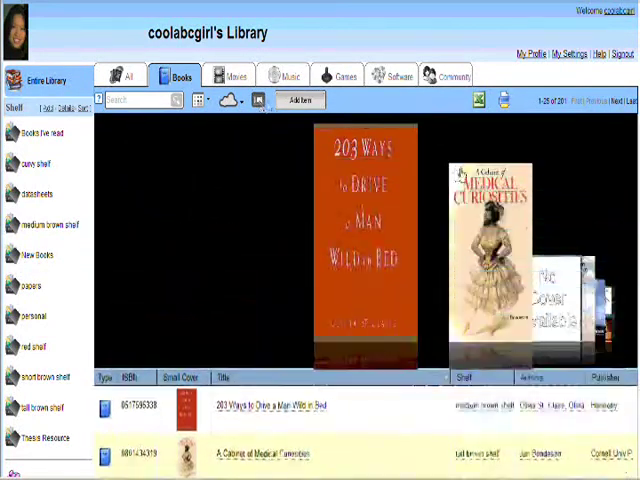
click(618, 101)
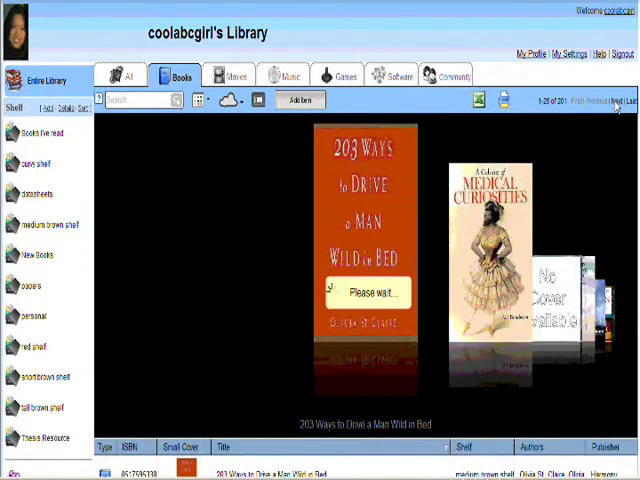